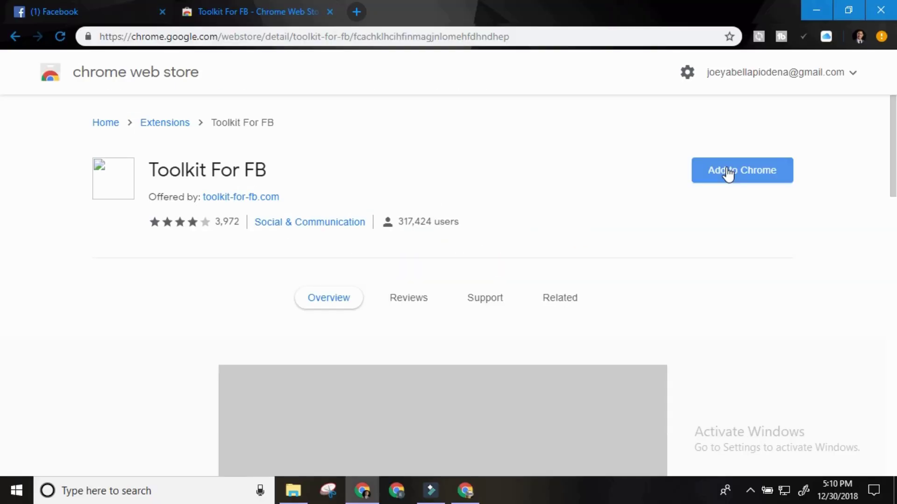
# Add the Toolkit For FB extension to Chrome, confirm the install and dismiss the added notice.
pyautogui.click(727, 172)
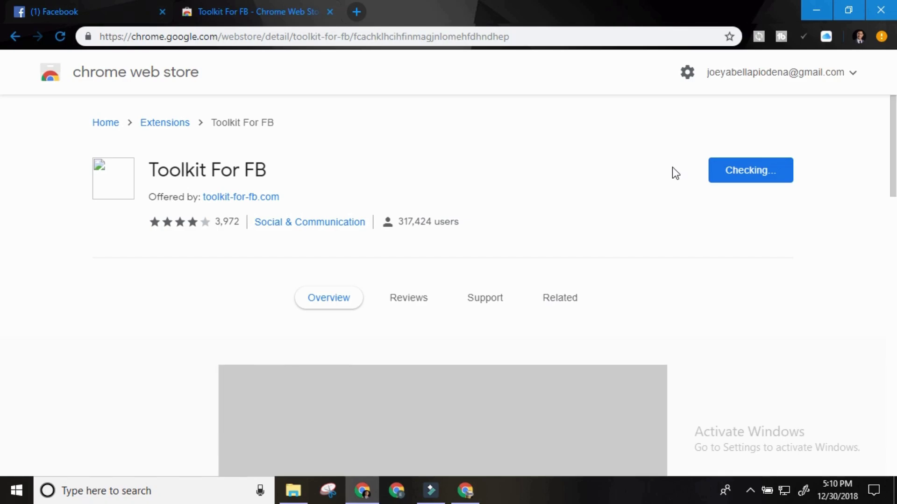
pyautogui.click(477, 207)
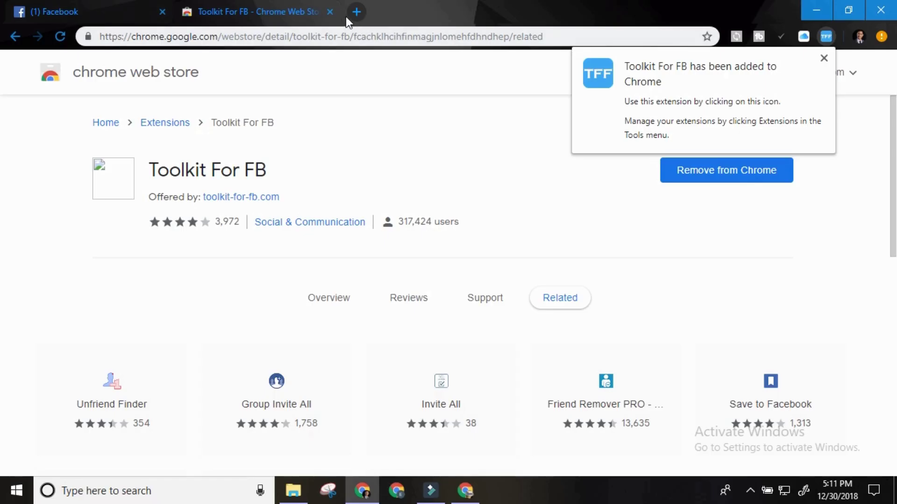
pyautogui.click(228, 10)
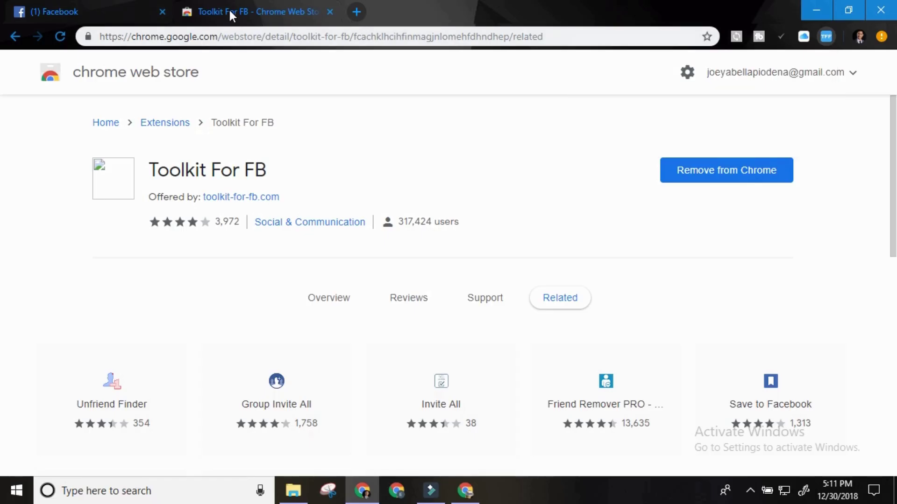
# Close the Web Store tab and scroll the Toolkit For FB Tools page to the unfriend-inactive-friends tool.
pyautogui.click(331, 11)
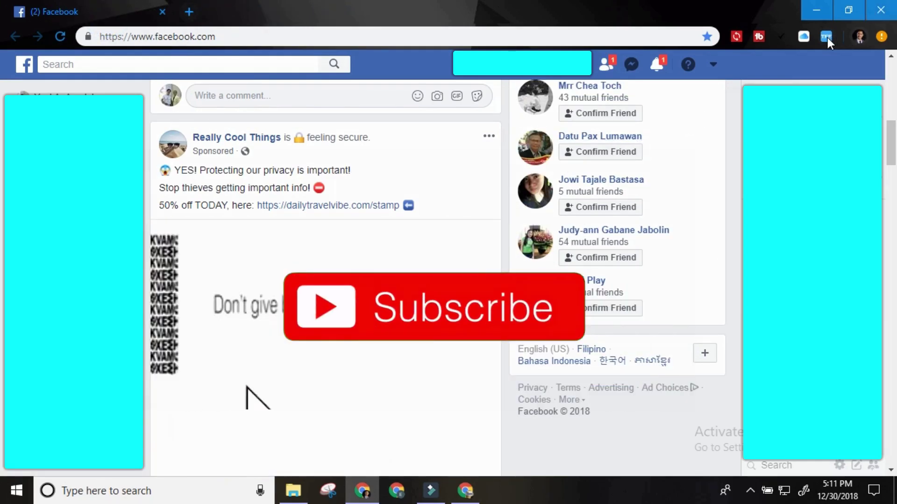
pyautogui.click(827, 37)
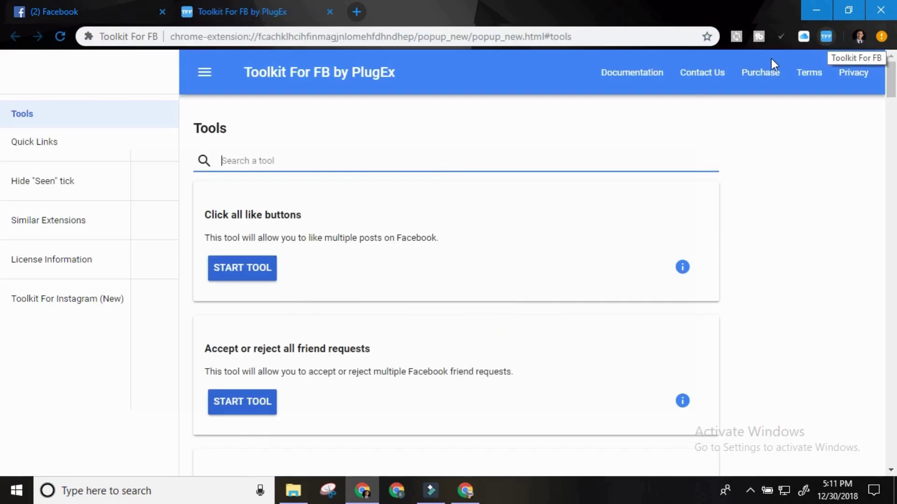
pyautogui.scroll(-10, 257, 278)
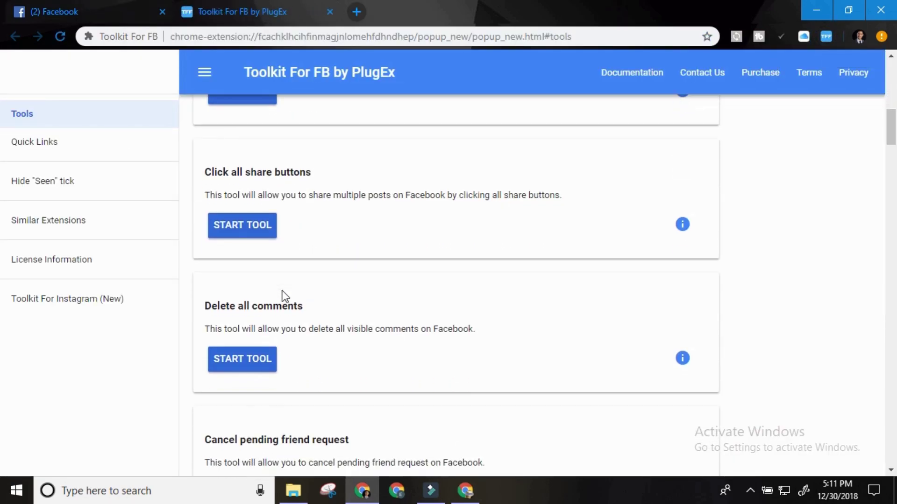
pyautogui.scroll(-7, 282, 291)
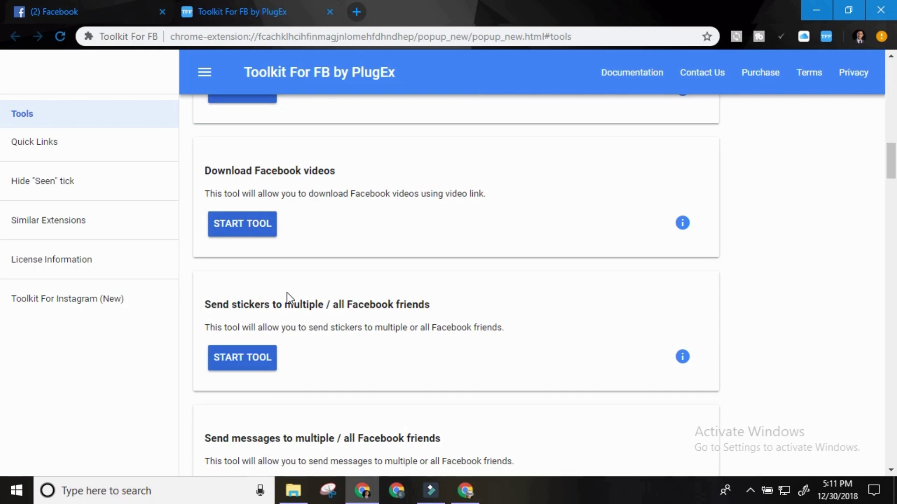
pyautogui.scroll(-5, 287, 292)
pyautogui.scroll(-6, 304, 289)
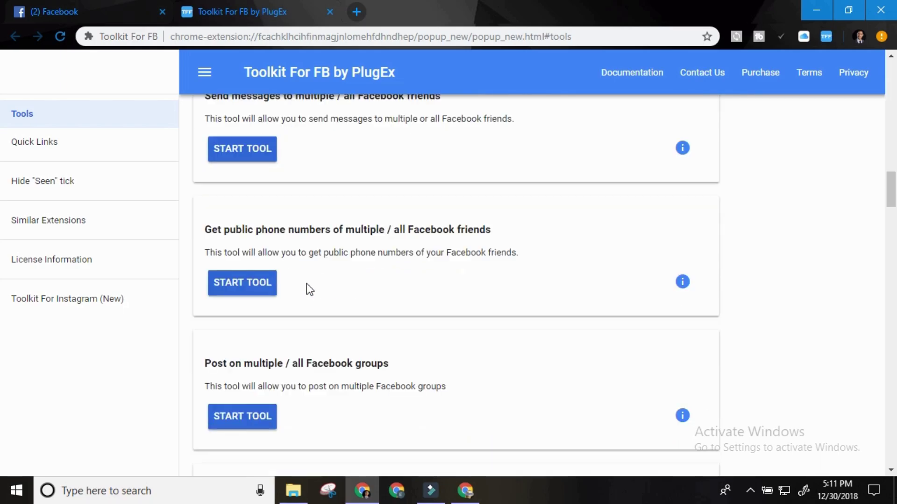
pyautogui.scroll(-6, 309, 289)
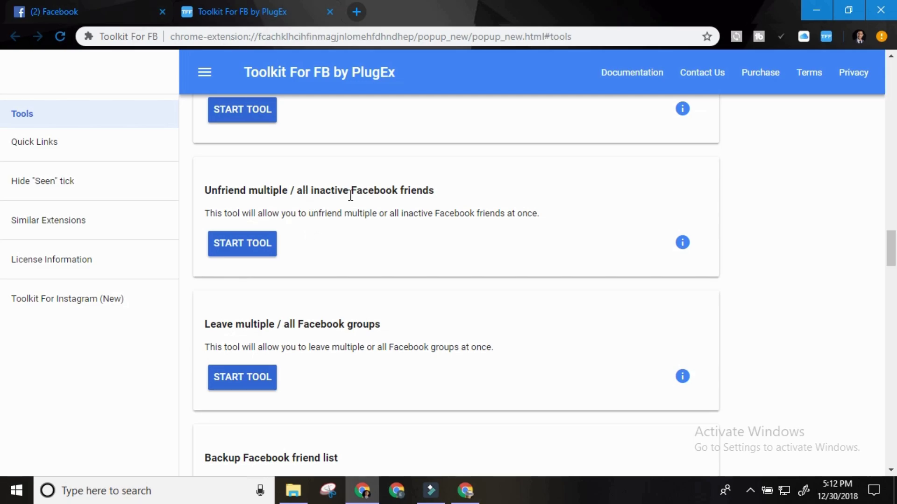
# Launch the unfriend-inactive-friends tool and set the time between requests to 15 Seconds.
pyautogui.click(241, 247)
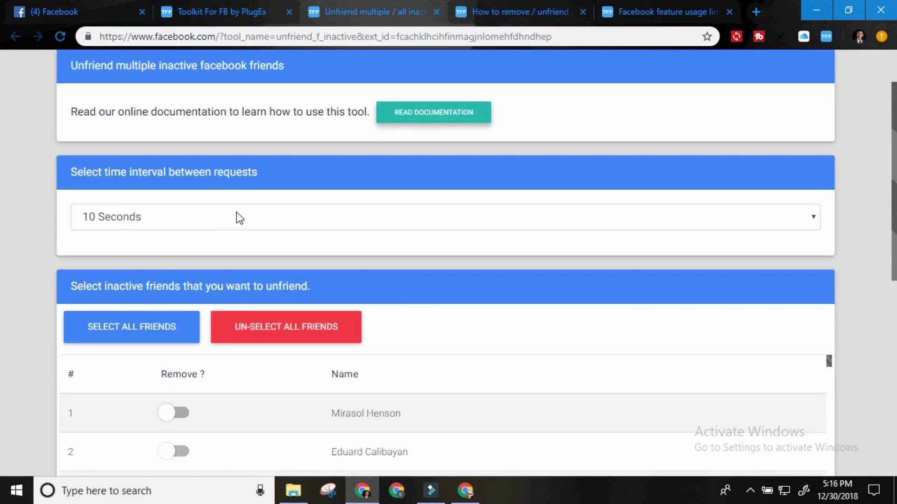
pyautogui.click(236, 215)
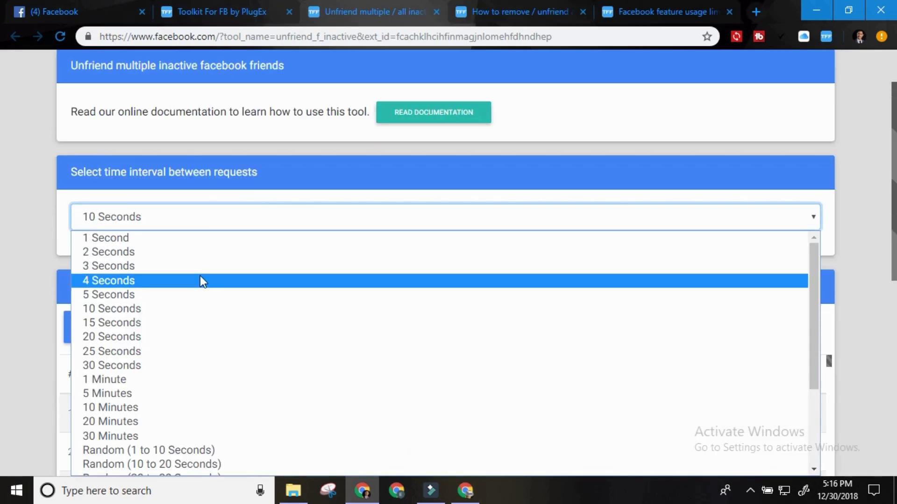
pyautogui.scroll(-3, 199, 295)
pyautogui.scroll(3, 198, 299)
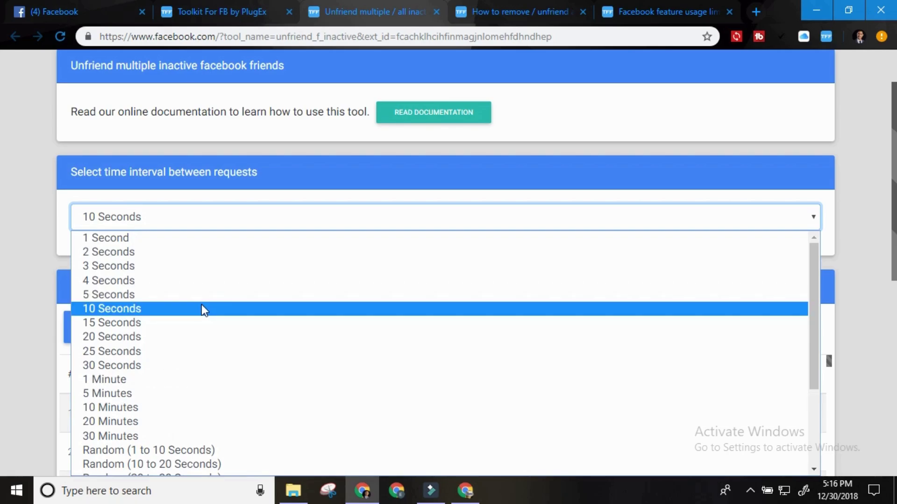
pyautogui.click(189, 323)
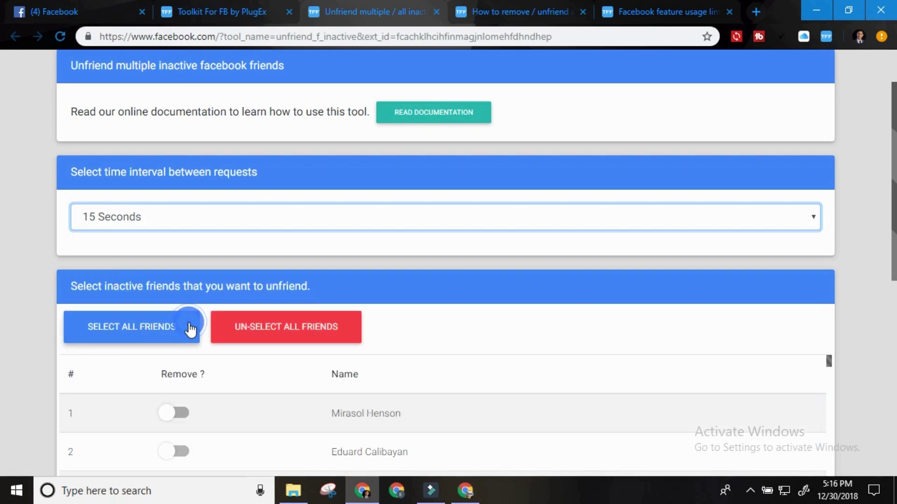
pyautogui.scroll(-3, 221, 320)
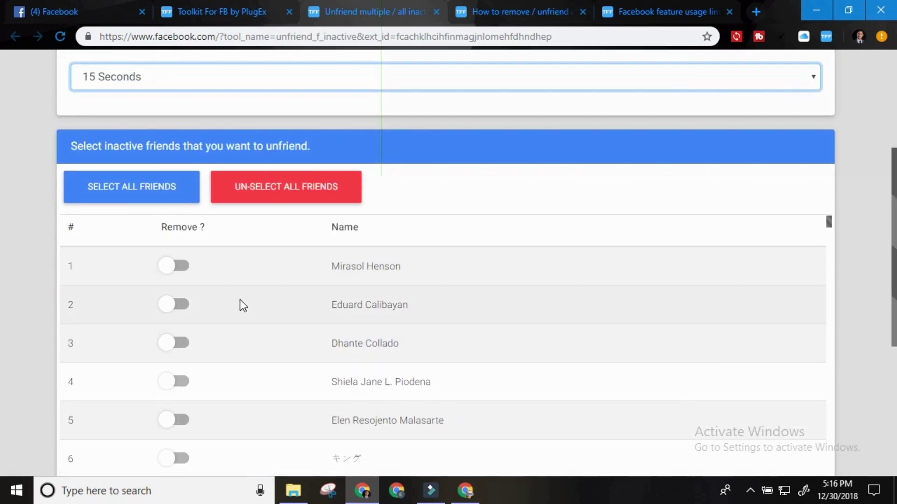
pyautogui.scroll(-2, 264, 289)
pyautogui.scroll(3, 270, 291)
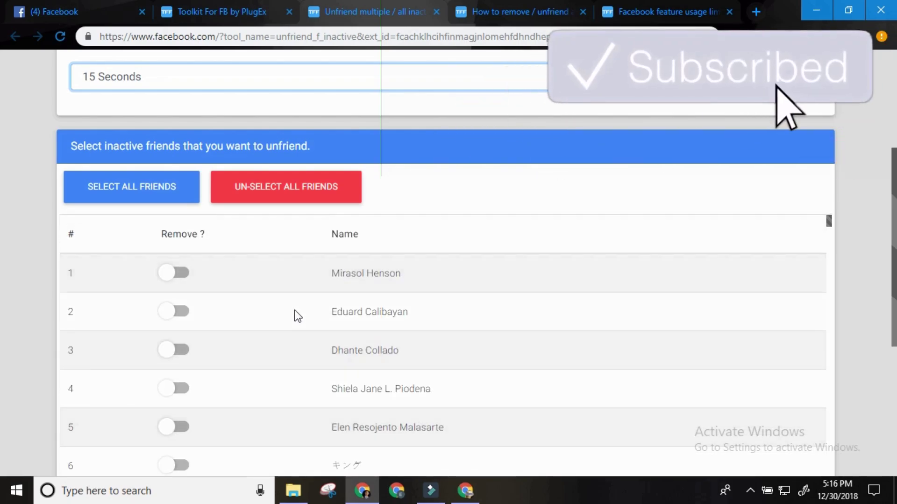
pyautogui.scroll(-3, 293, 313)
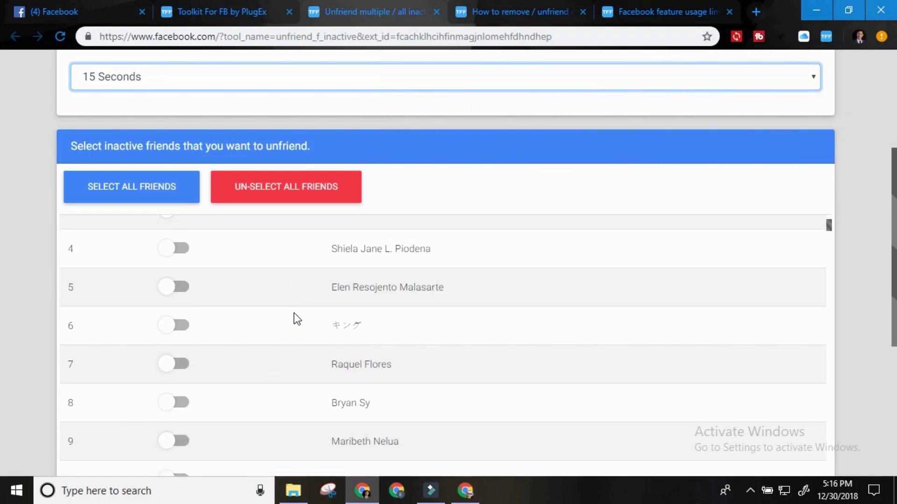
pyautogui.scroll(-3, 295, 315)
pyautogui.scroll(-20, 298, 318)
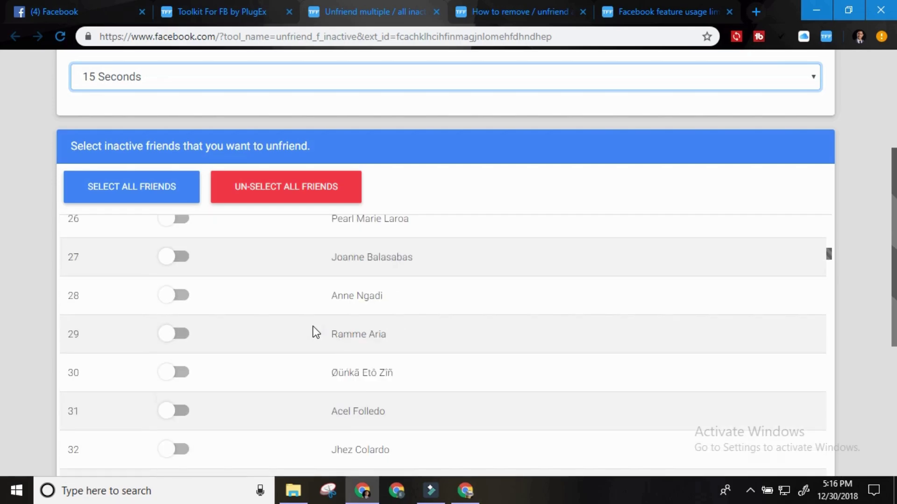
pyautogui.scroll(-18, 324, 343)
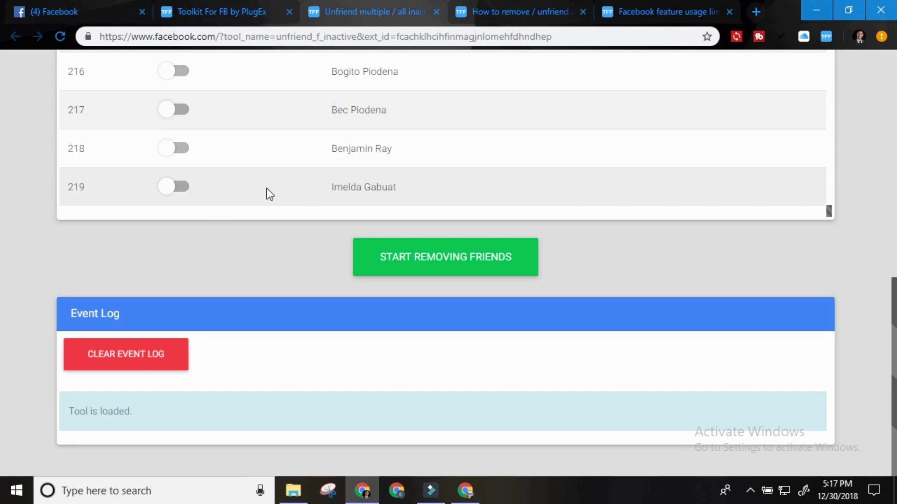
pyautogui.scroll(2, 267, 190)
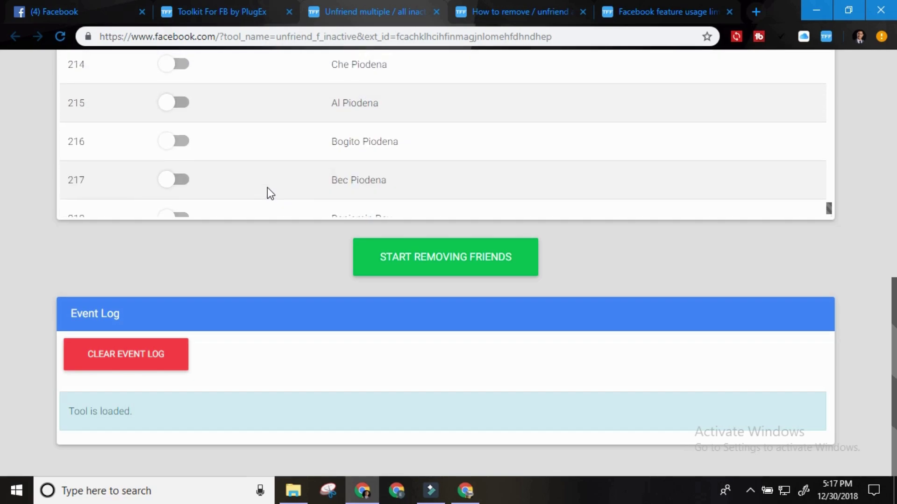
pyautogui.scroll(-2, 271, 187)
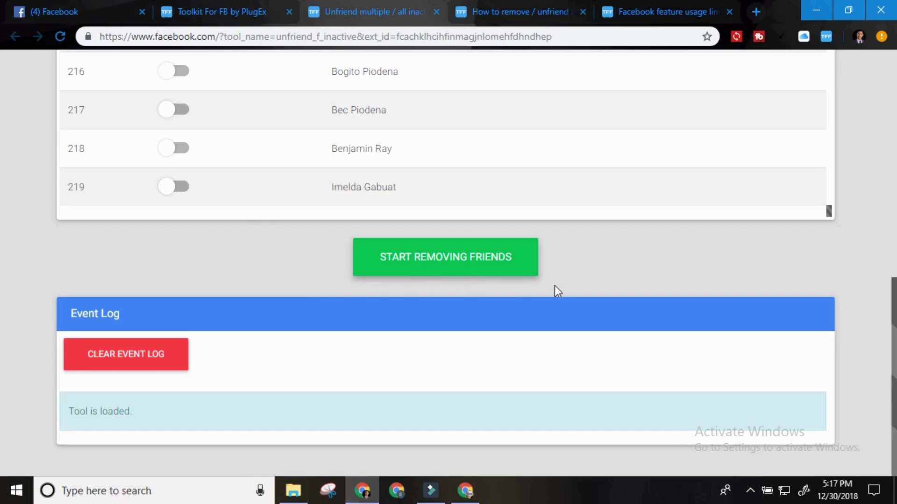
pyautogui.moveTo(891, 334); pyautogui.dragTo(891, 152)
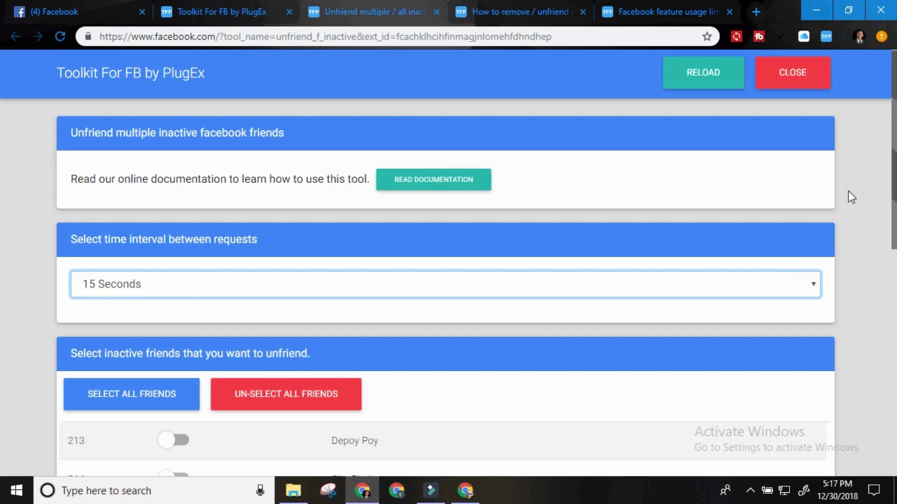
# Mark every inactive friend for removal and start unfriending them.
pyautogui.scroll(-6, 154, 202)
pyautogui.click(148, 136)
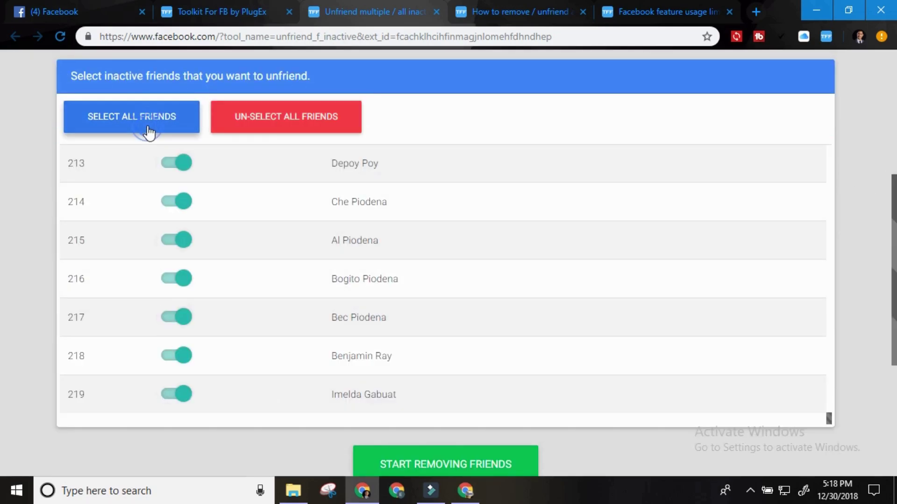
pyautogui.scroll(7, 176, 290)
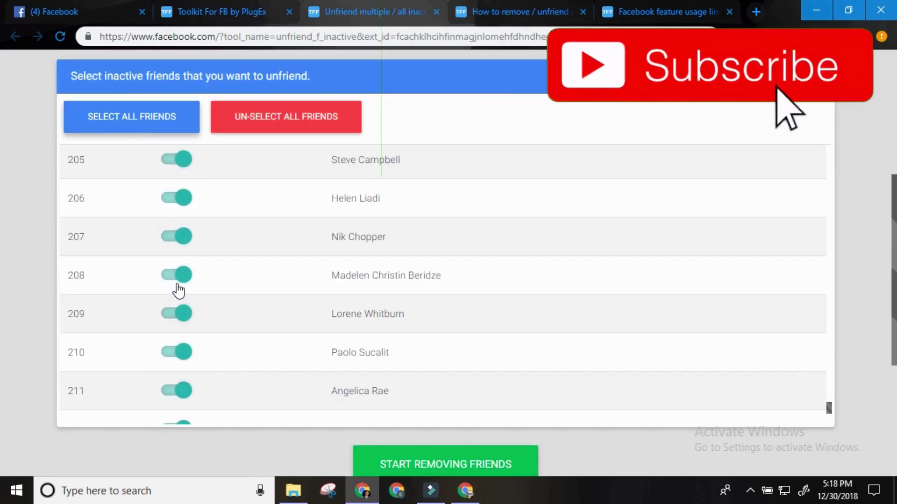
pyautogui.scroll(-9, 187, 293)
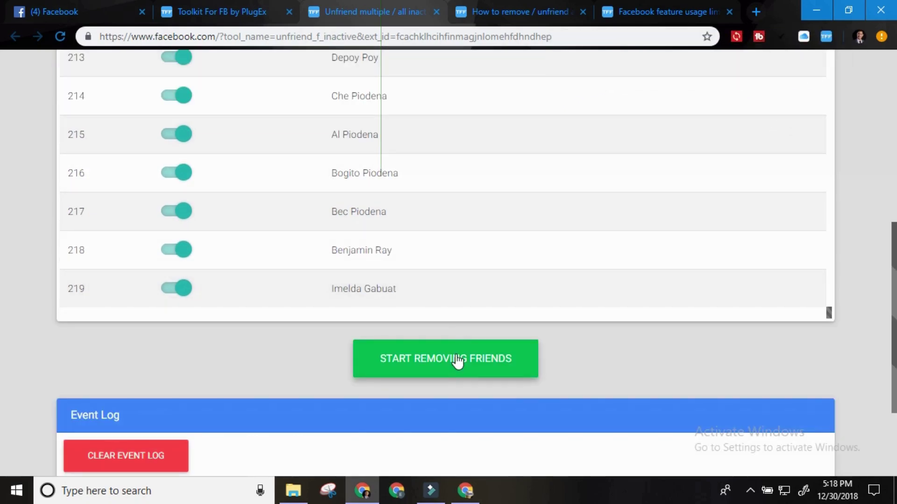
pyautogui.click(456, 362)
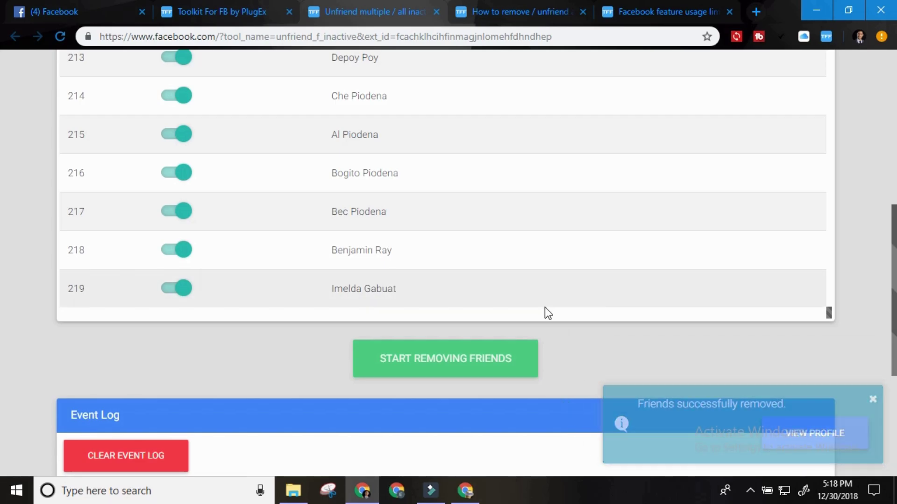
# Monitor the Event Log until the inactive friends are successfully removed.
pyautogui.scroll(-5, 544, 308)
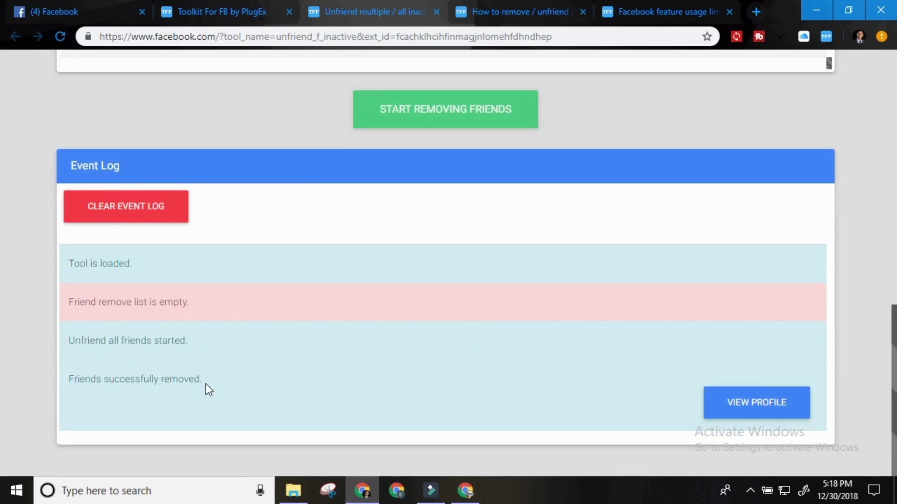
pyautogui.scroll(3, 281, 360)
pyautogui.scroll(-3, 296, 361)
pyautogui.scroll(10, 346, 330)
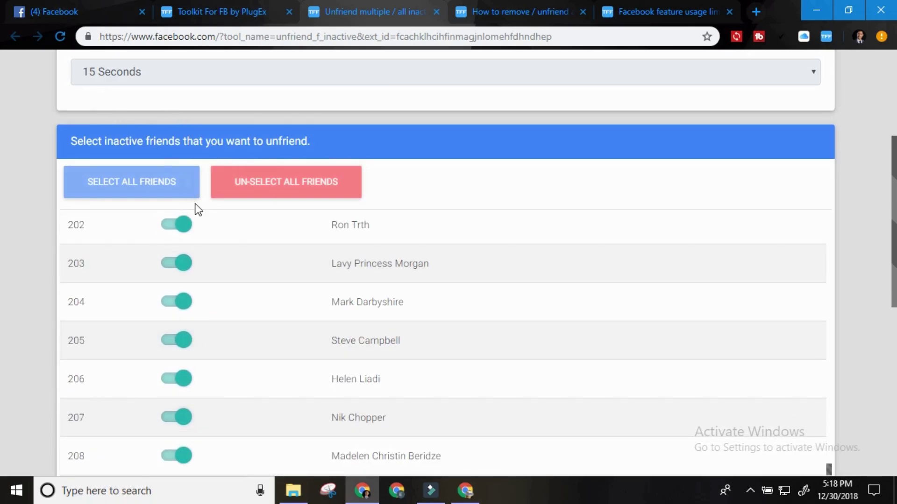
pyautogui.scroll(-10, 226, 230)
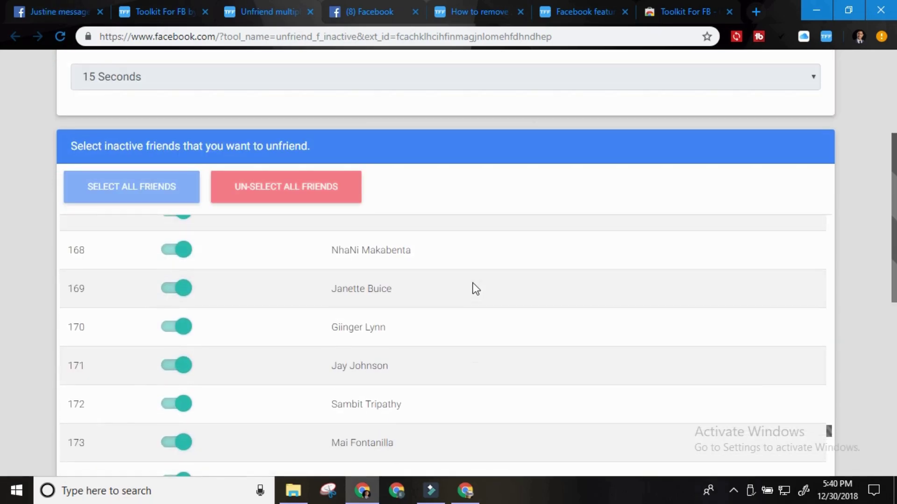
pyautogui.scroll(9, 473, 284)
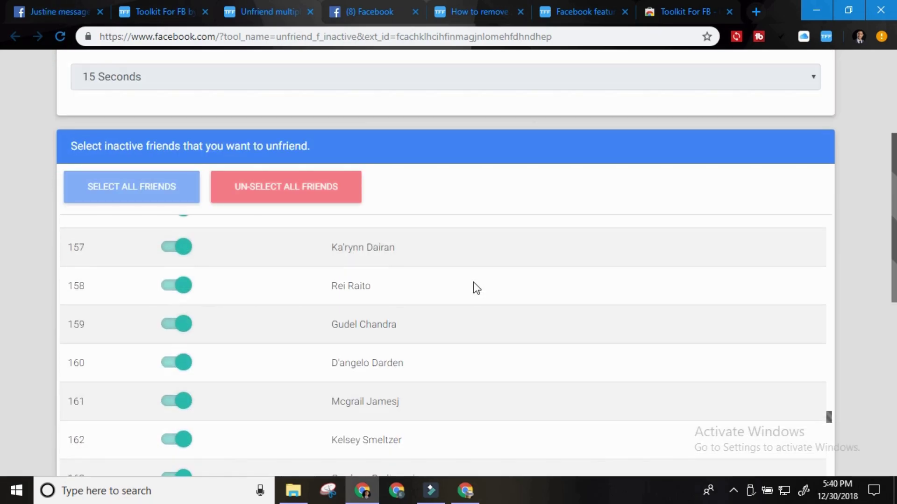
pyautogui.scroll(20, 473, 283)
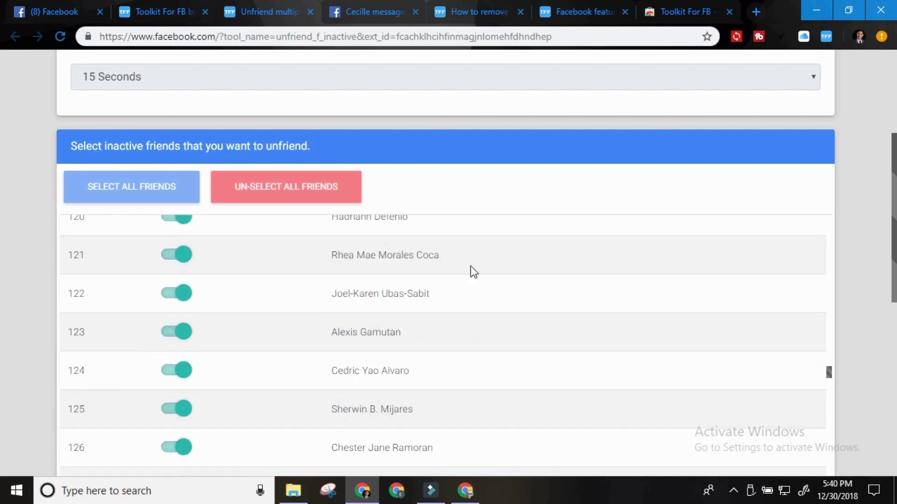
pyautogui.scroll(10, 470, 265)
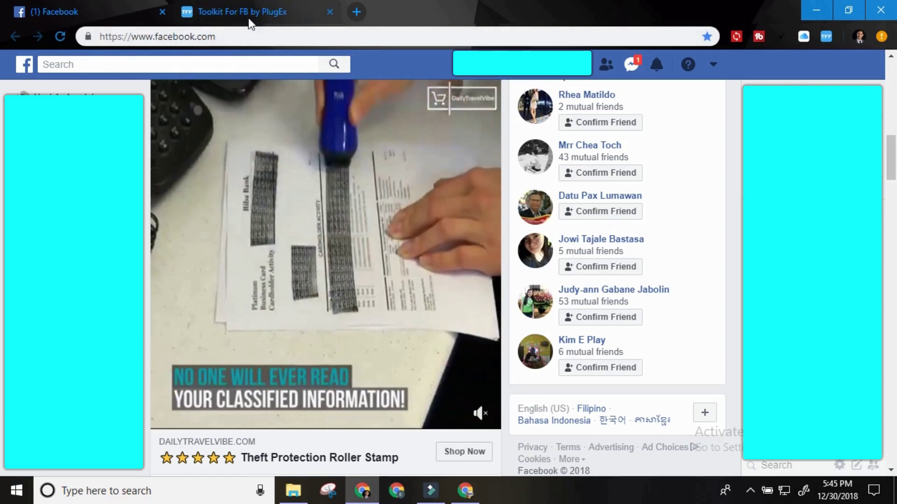
# Return to the Toolkit For FB Tools page and launch 'Unfriend multiple / all active Facebook friends'.
pyautogui.click(254, 11)
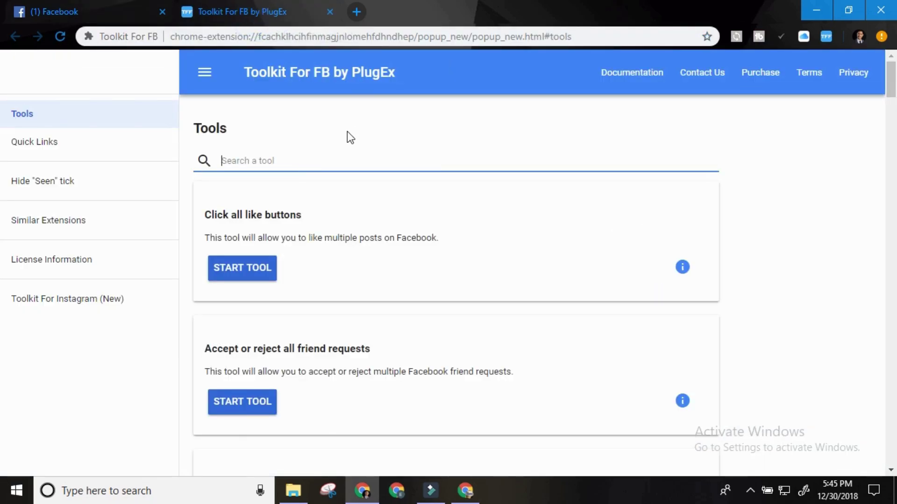
pyautogui.scroll(-20, 338, 160)
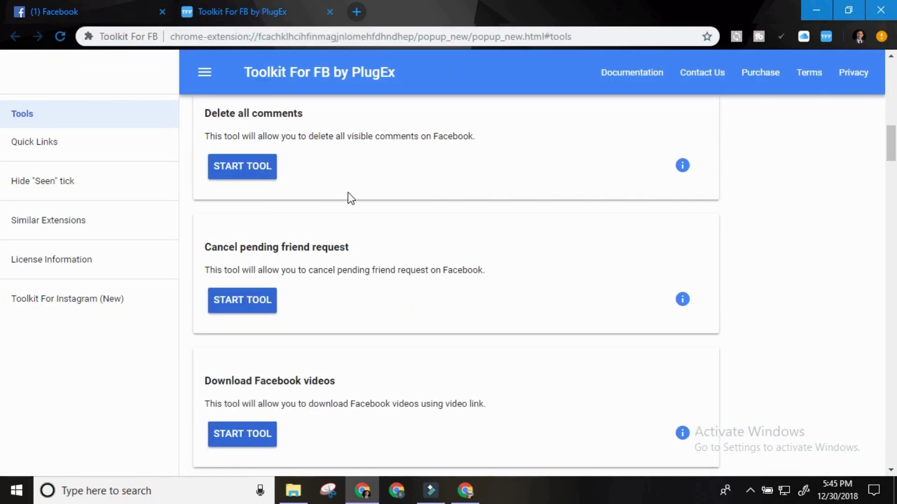
pyautogui.scroll(-13, 350, 194)
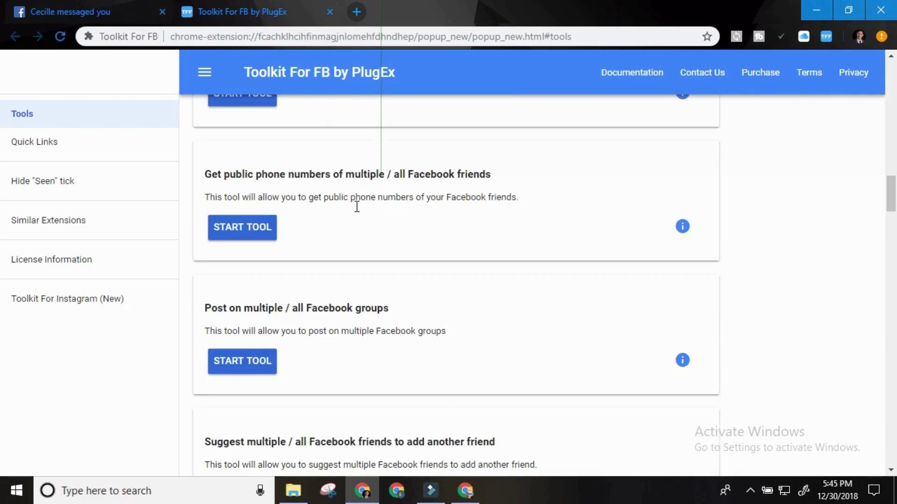
pyautogui.scroll(-6, 354, 220)
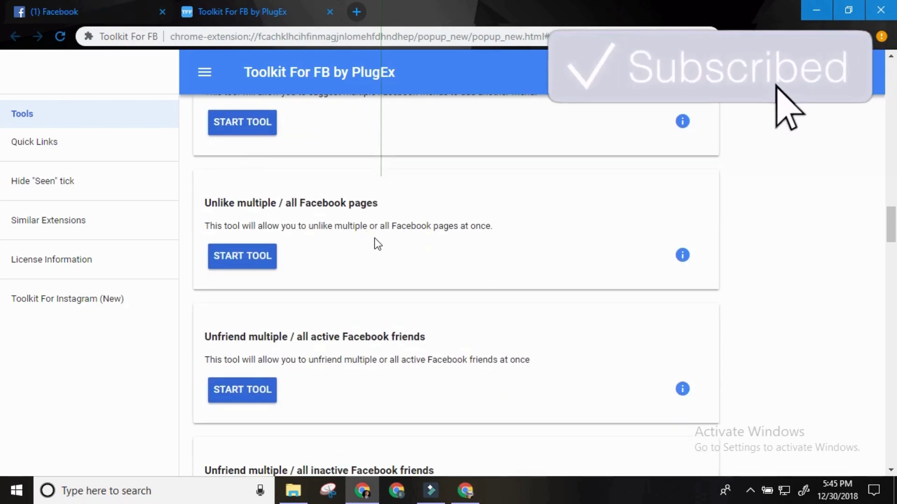
pyautogui.scroll(-2, 348, 256)
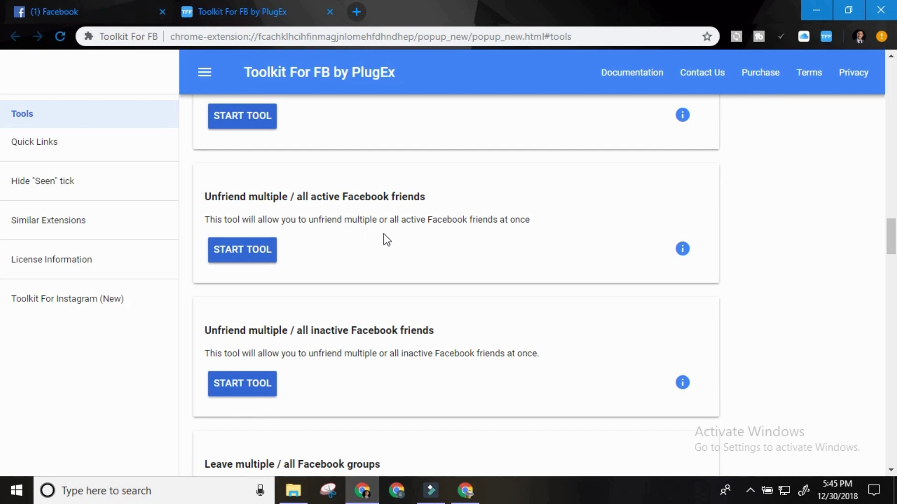
pyautogui.click(252, 256)
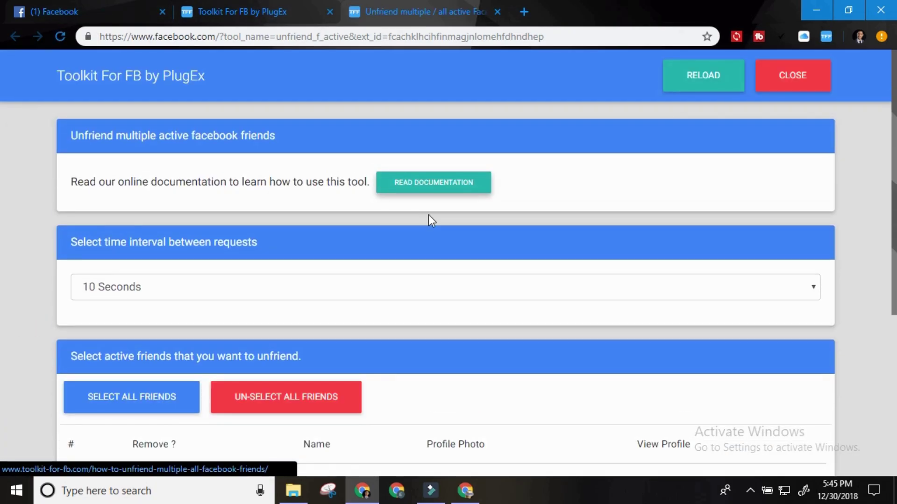
# Jump to the end of the 3073-friend active list and mark entry 3066 for removal.
pyautogui.scroll(-5, 431, 211)
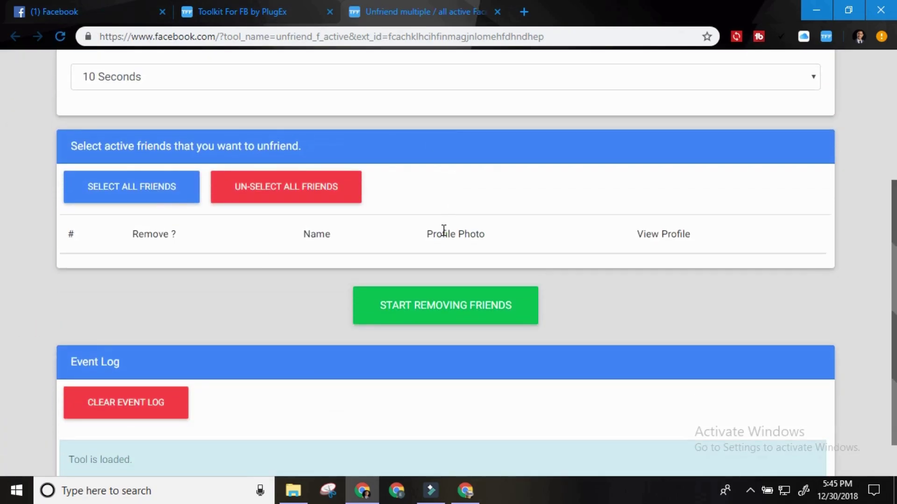
pyautogui.scroll(-1, 445, 228)
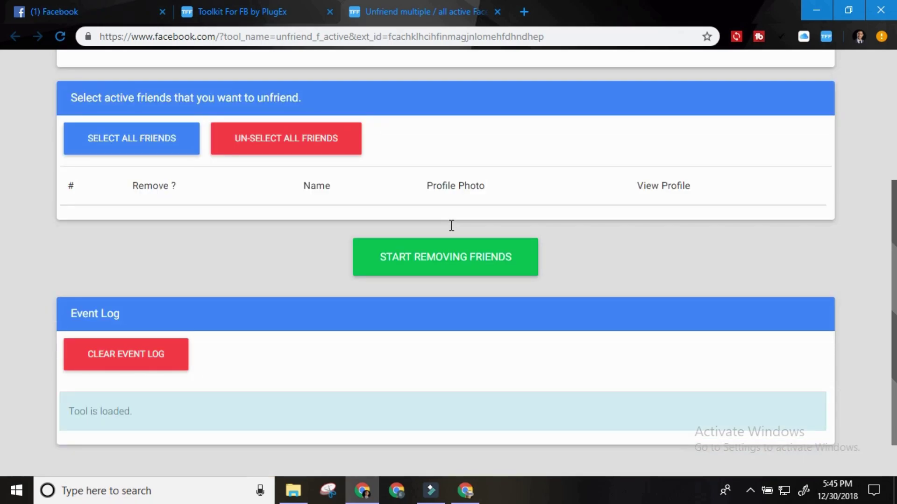
pyautogui.scroll(2, 451, 226)
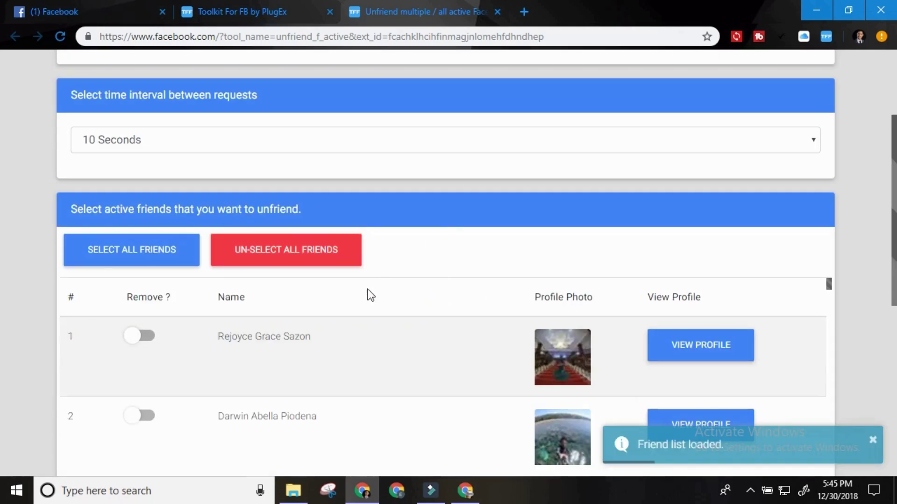
pyautogui.scroll(1, 364, 313)
pyautogui.scroll(-3, 374, 322)
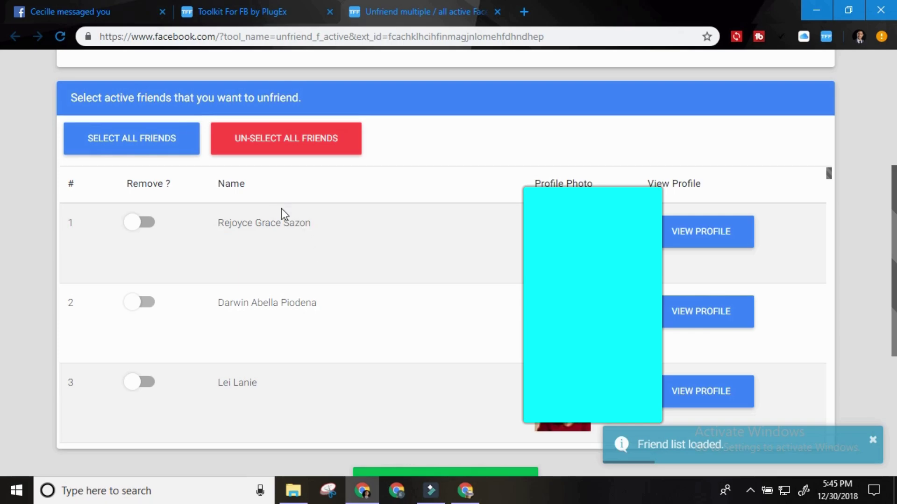
pyautogui.scroll(-2, 304, 261)
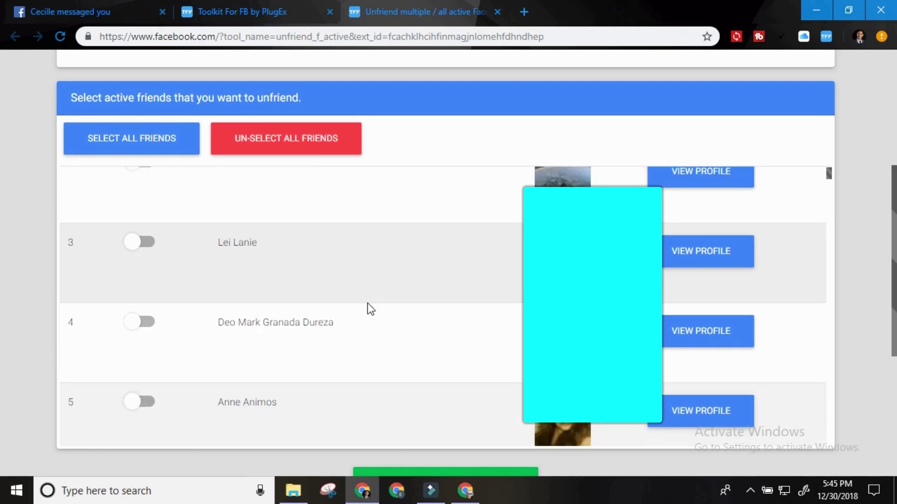
pyautogui.scroll(-12, 370, 309)
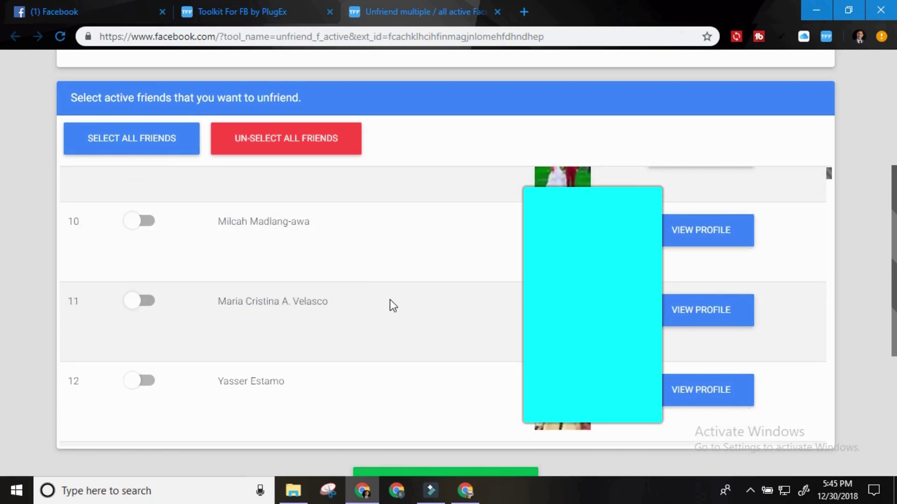
pyautogui.scroll(-15, 393, 306)
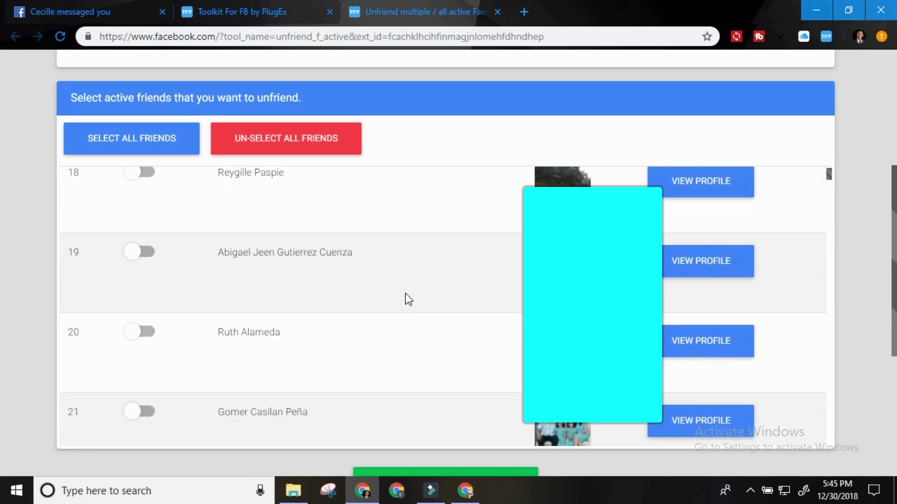
pyautogui.scroll(-14, 408, 299)
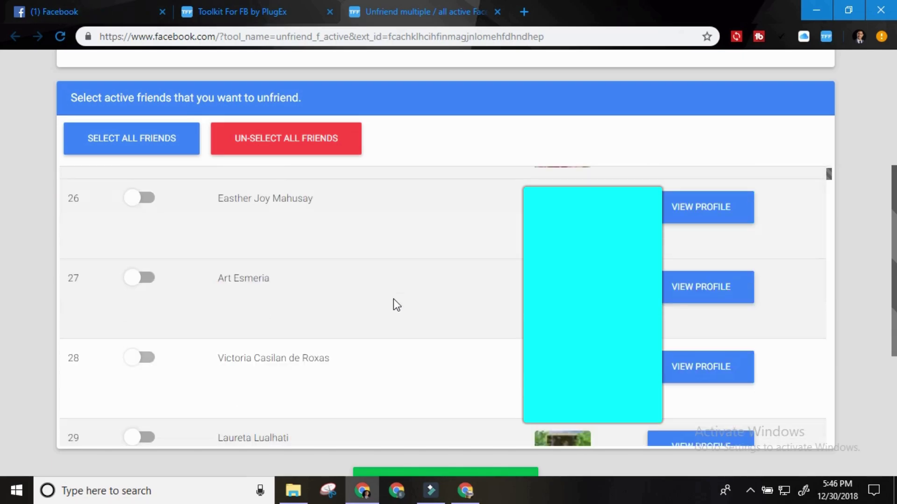
pyautogui.scroll(-19, 394, 304)
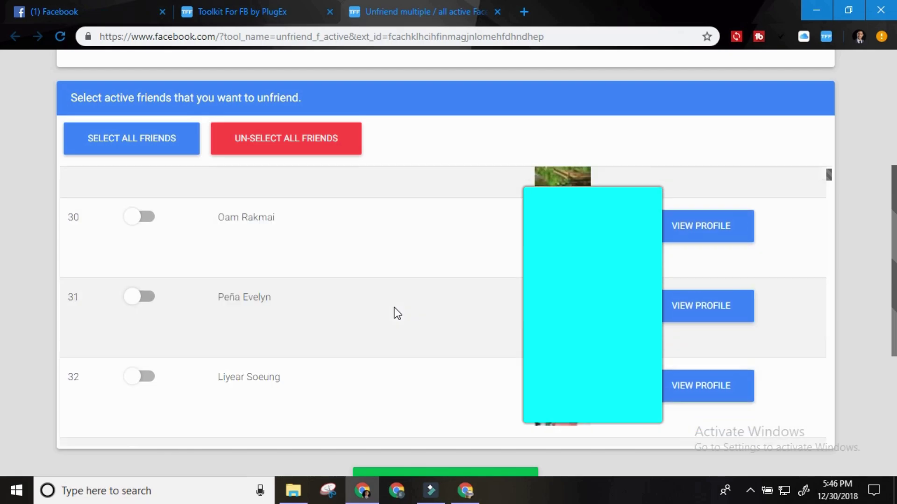
pyautogui.scroll(-20, 409, 318)
pyautogui.press('End')
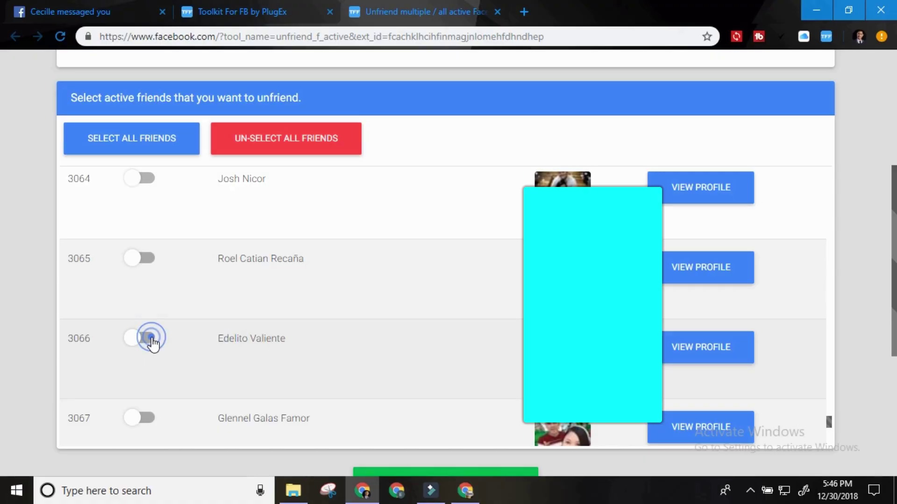
pyautogui.scroll(-10, 422, 309)
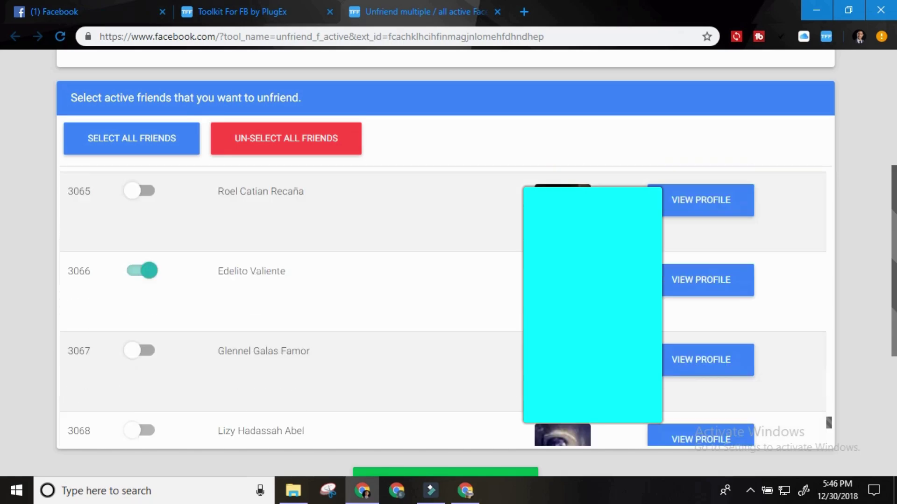
pyautogui.scroll(-4, 890, 334)
pyautogui.scroll(-1, 889, 334)
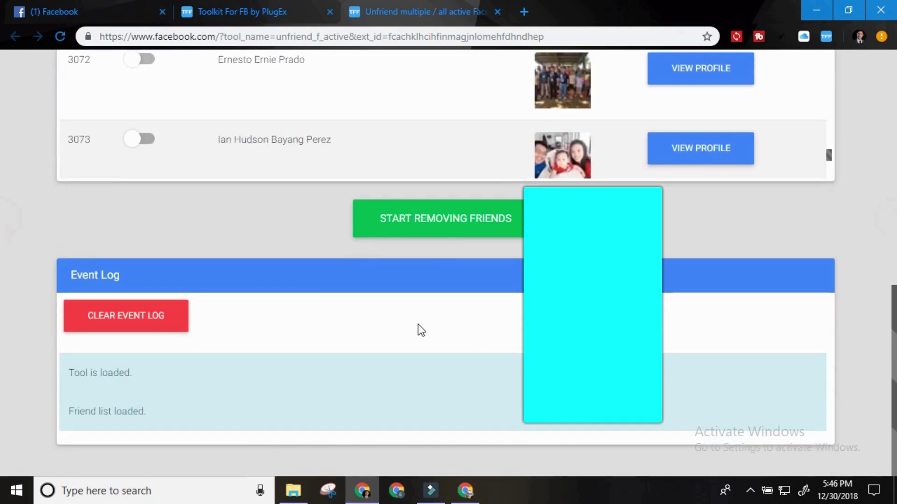
# Change the active-friends tool's request interval from 10 to 15 Seconds.
pyautogui.scroll(11, 427, 234)
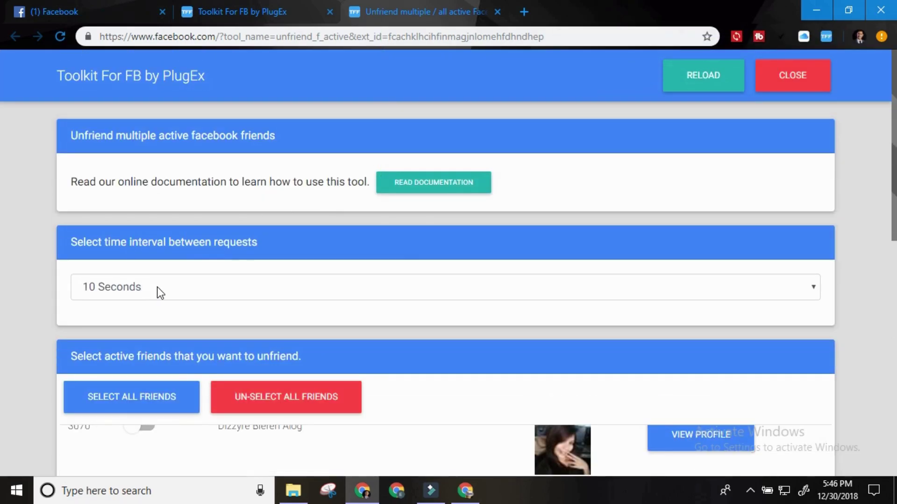
pyautogui.click(160, 293)
pyautogui.scroll(-1, 140, 187)
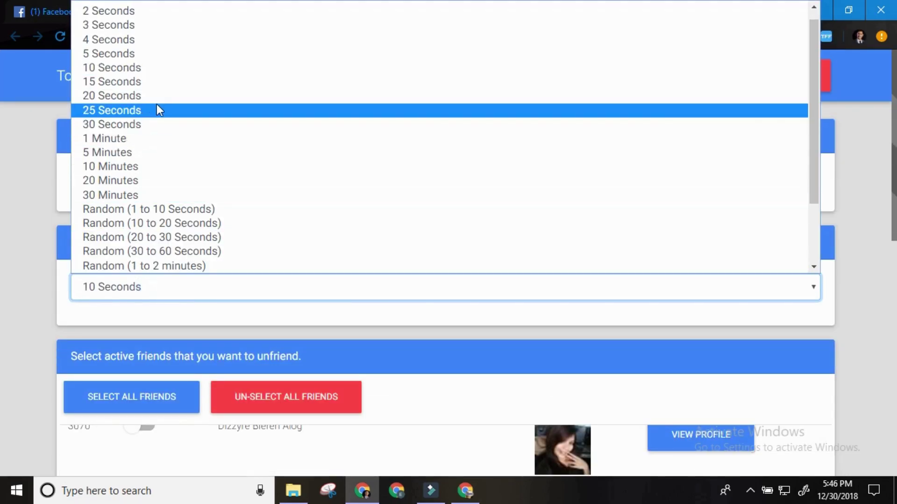
pyautogui.click(163, 82)
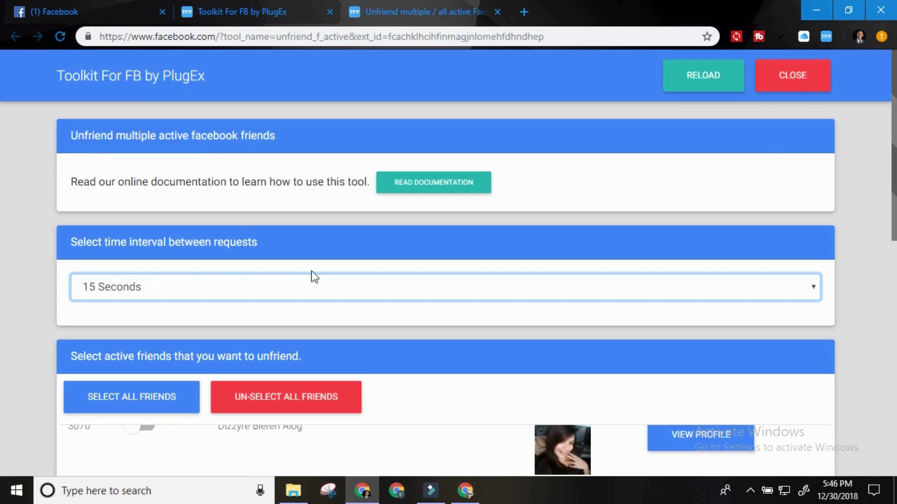
pyautogui.scroll(-12, 312, 277)
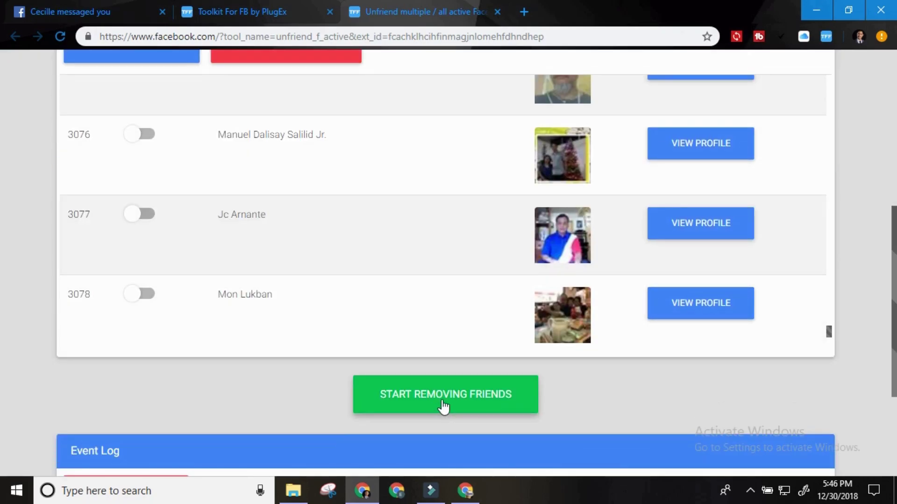
# Start removing the marked active friend and acknowledge the completion alert with OK.
pyautogui.click(443, 404)
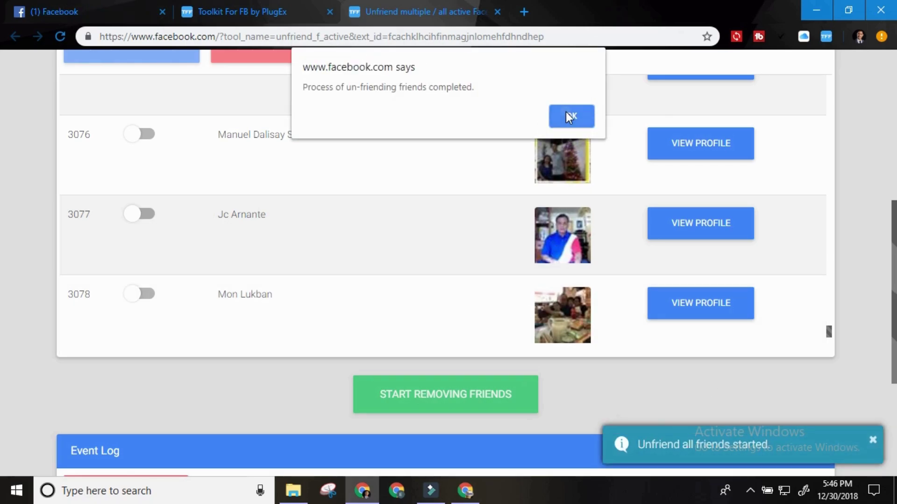
pyautogui.click(566, 115)
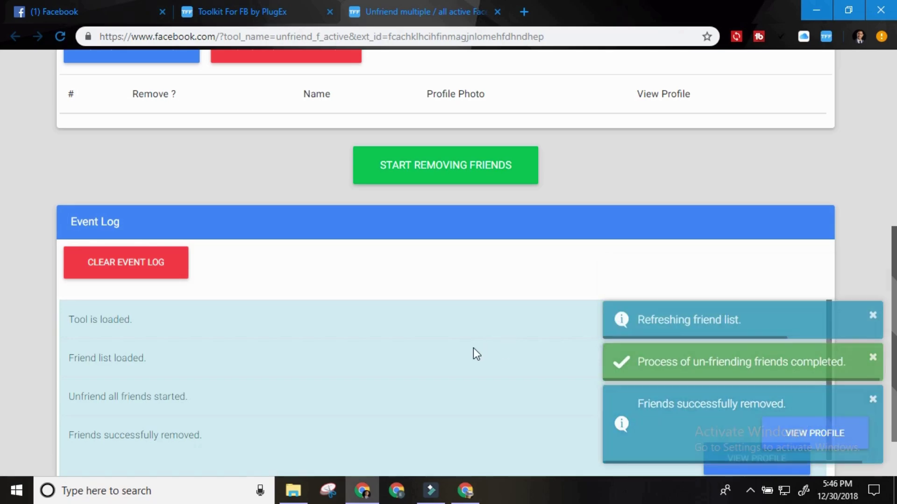